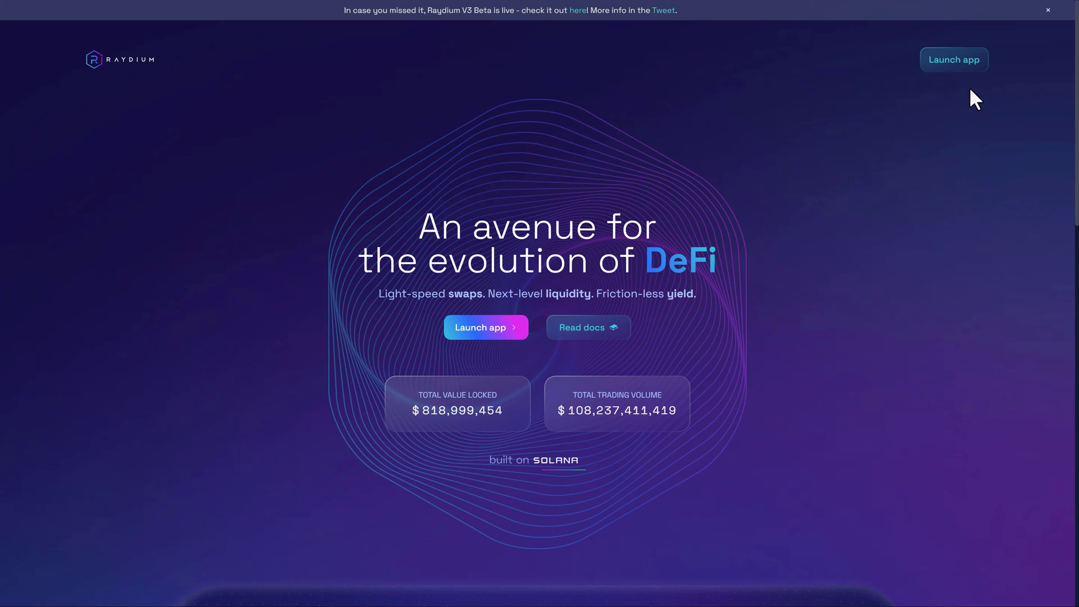
Launch the Raydium swap app from the Raydium homepage.
left_click(961, 69)
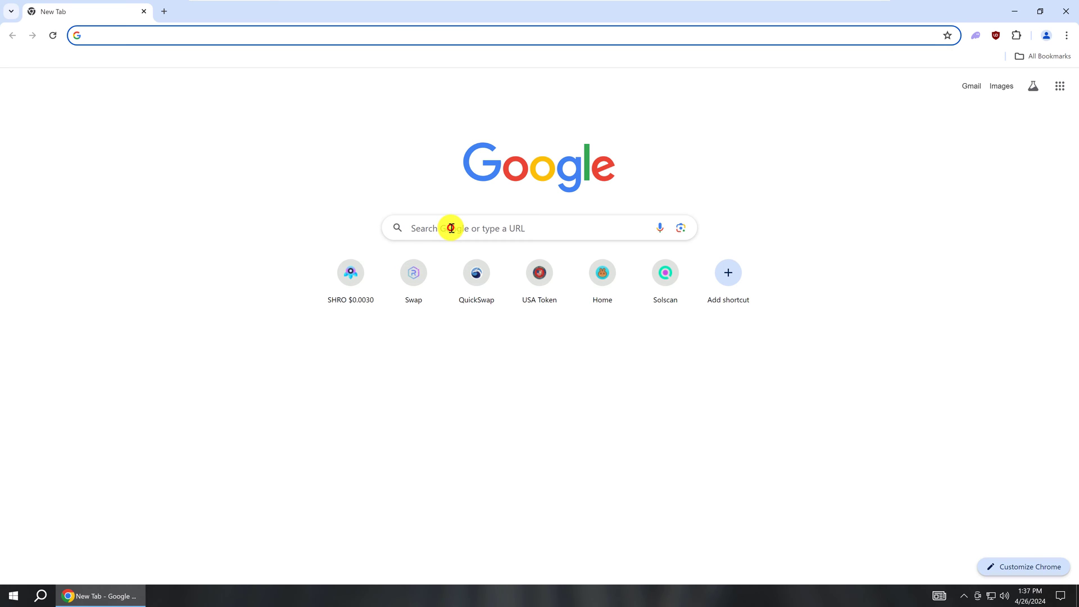
Search Google for 'cointool' and open the CoinTool: Dashboard result at cointool.app.
left_click(451, 228)
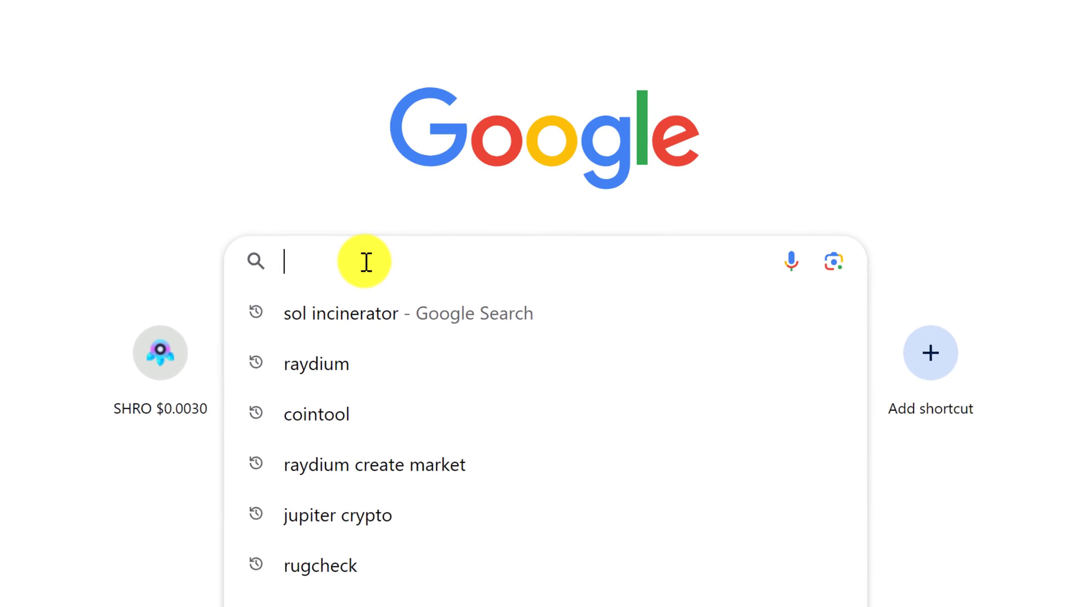
type("cointool")
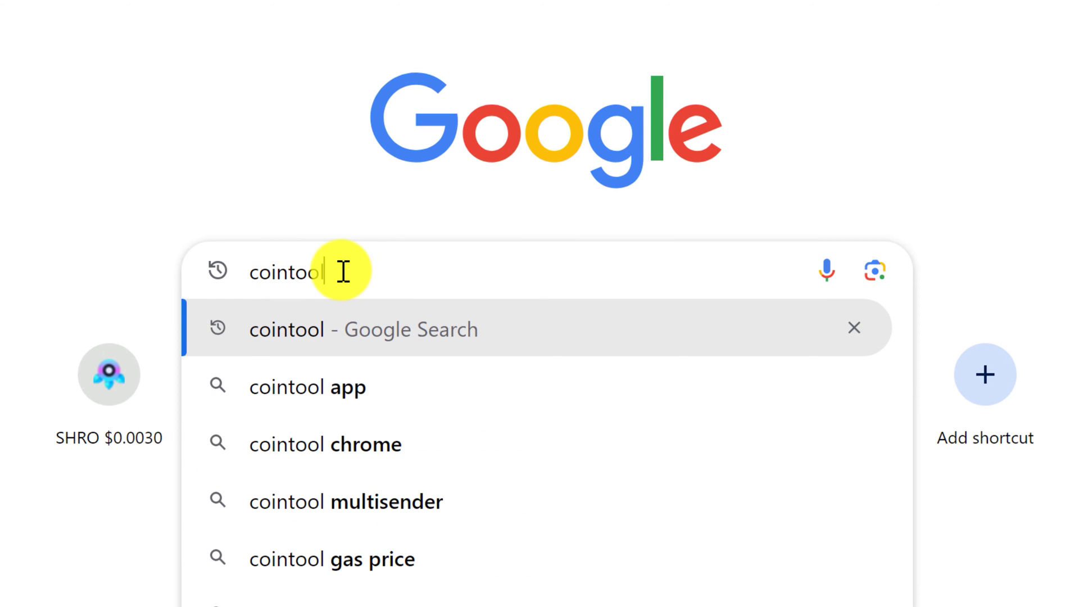
key("Return")
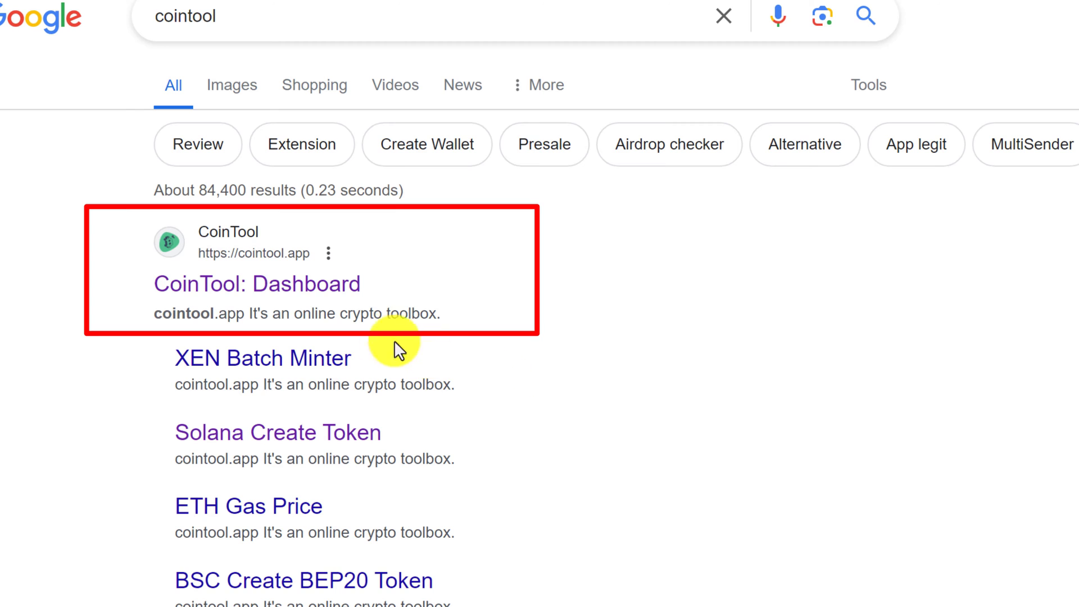
left_click(301, 290)
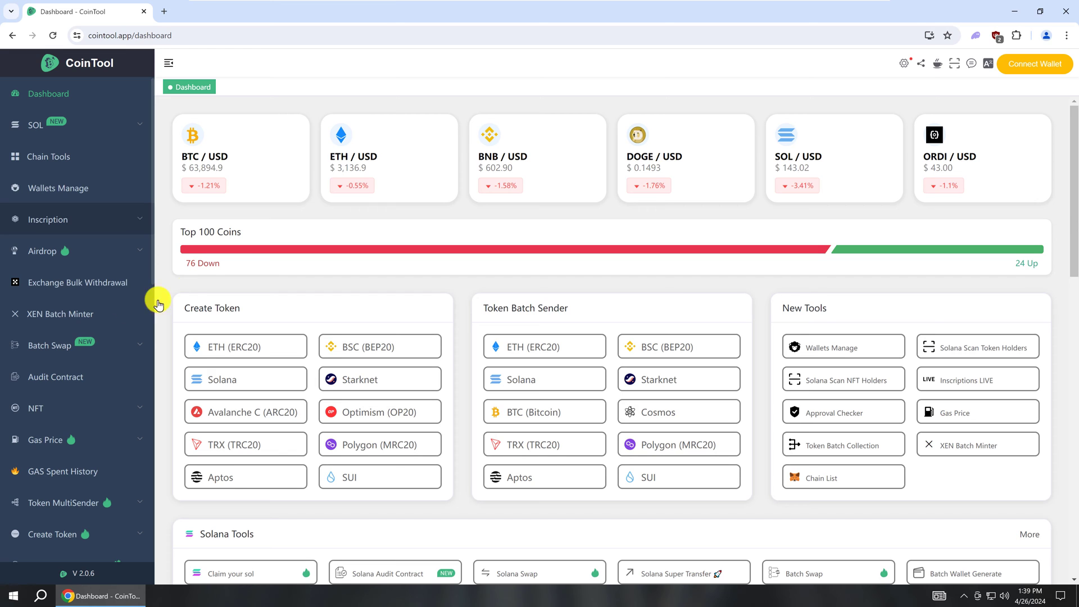
Open the Solana entry under Create Token on the CoinTool dashboard.
left_click(49, 96)
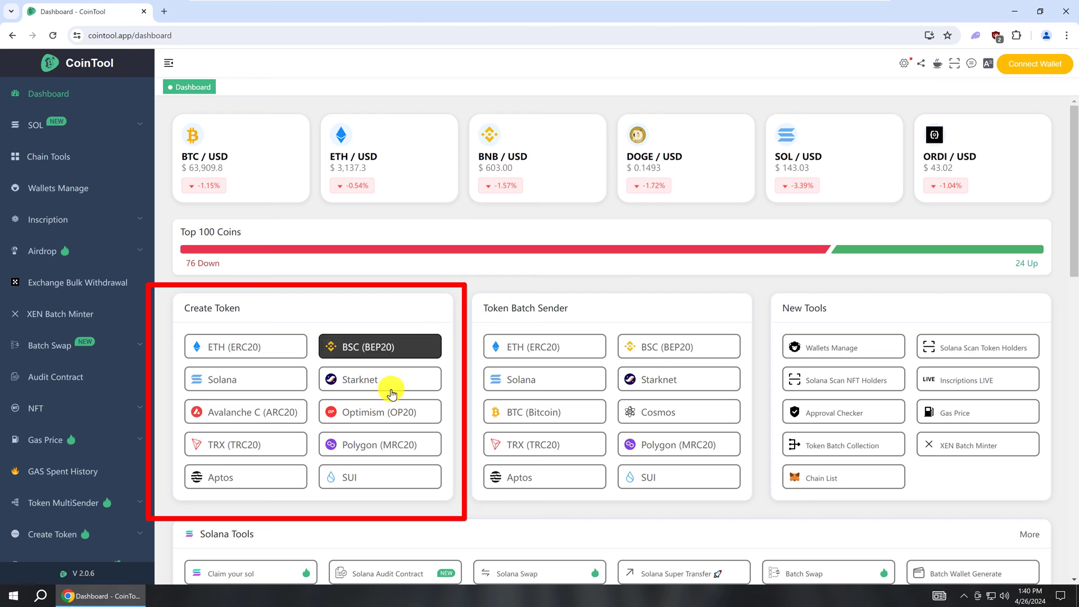
left_click(236, 382)
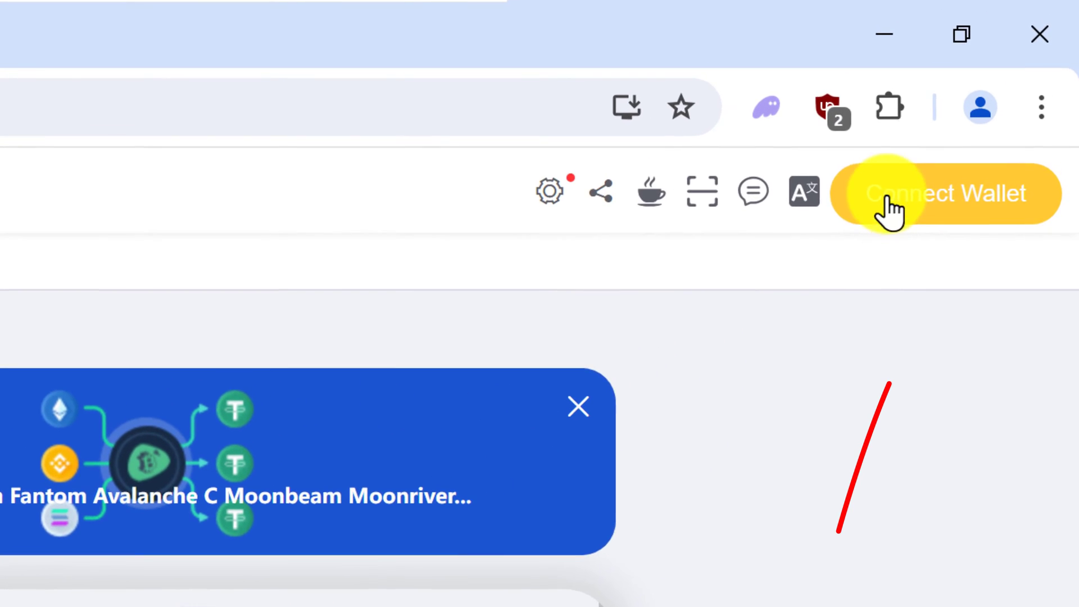
Start the Connect Wallet flow on the Solana SPL Token form.
left_click(887, 200)
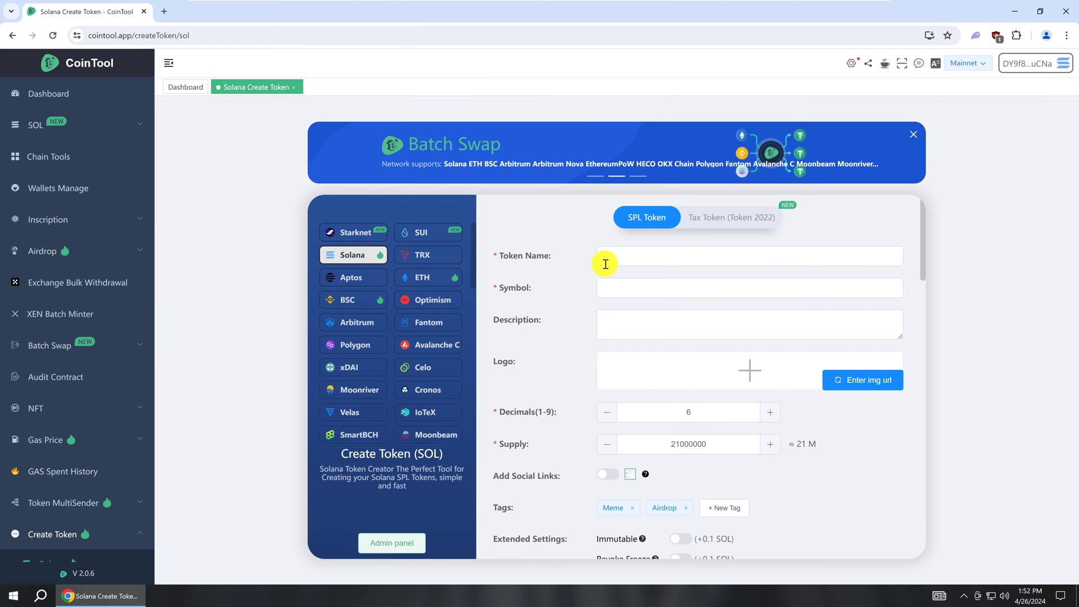
Enter name 'USA Token', symbol USAT, paste the governance description and enlarge its box.
left_click(512, 148)
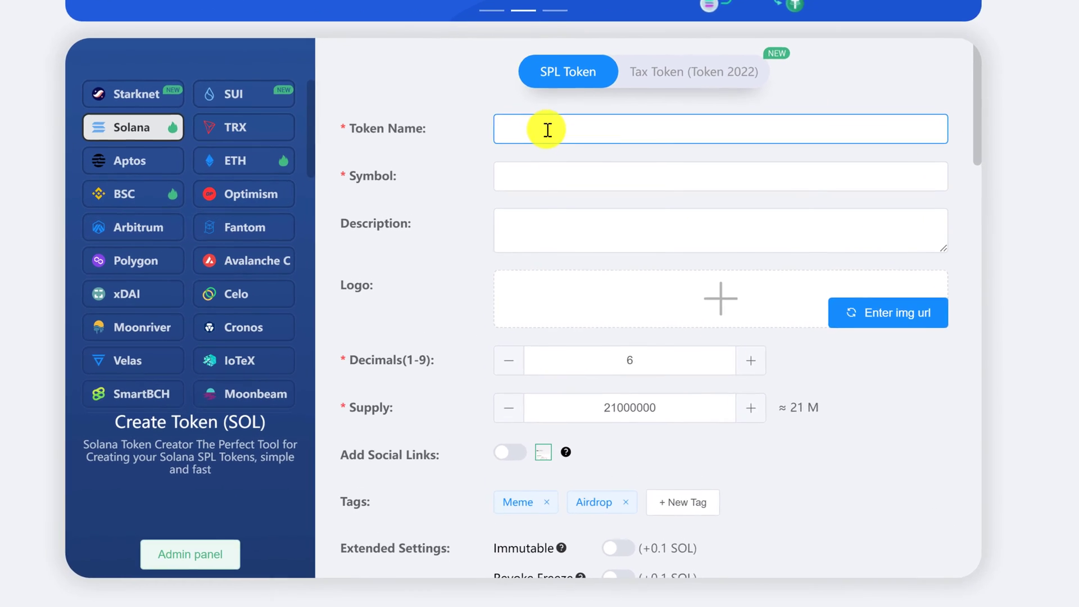
type("USA T")
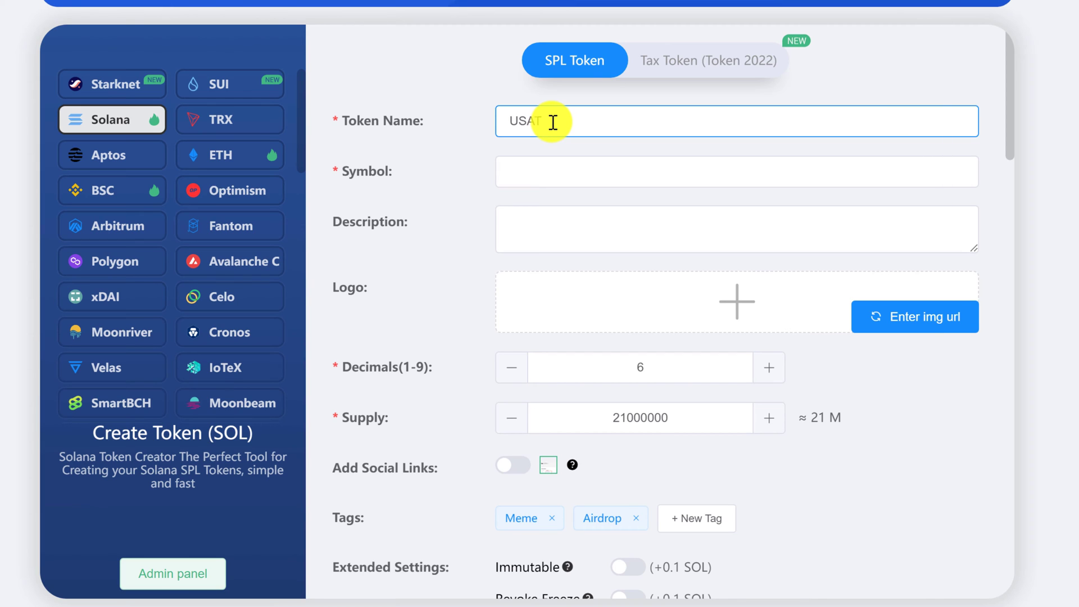
type("oken")
left_click(513, 171)
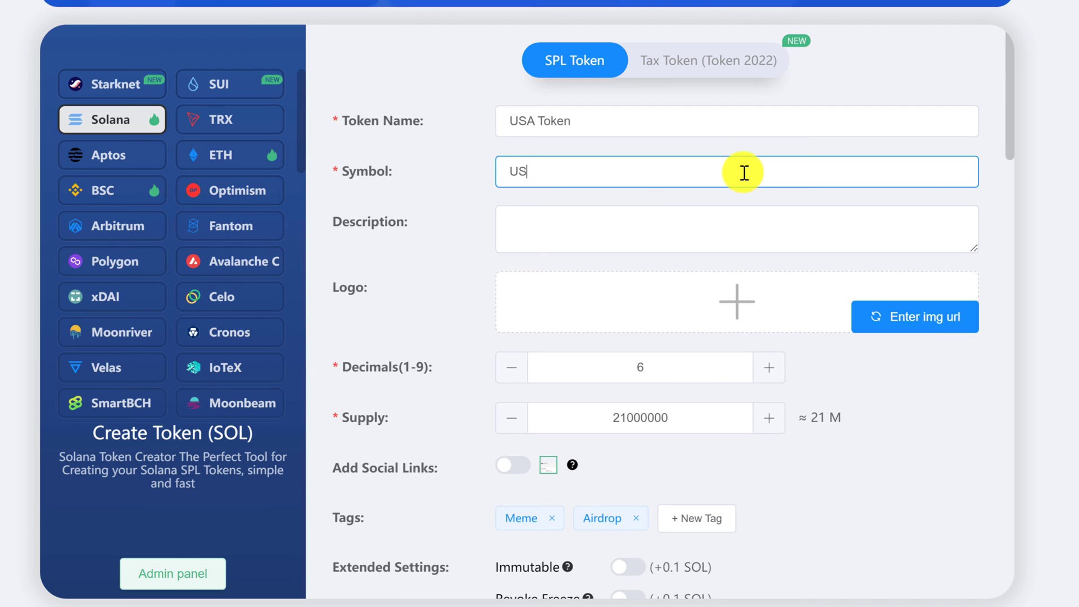
left_click(583, 231)
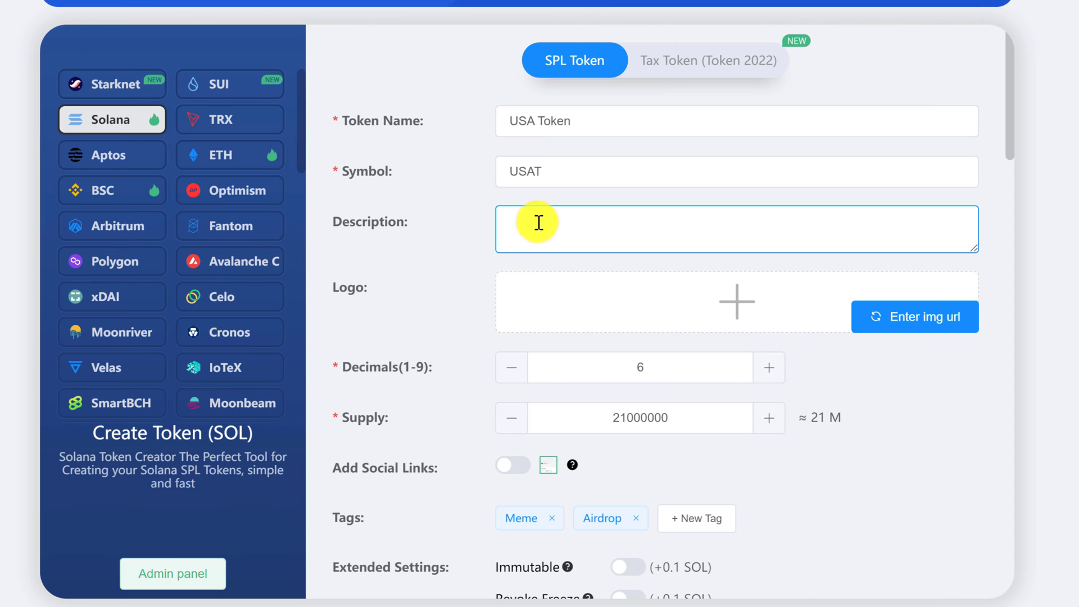
key("ctrl+v")
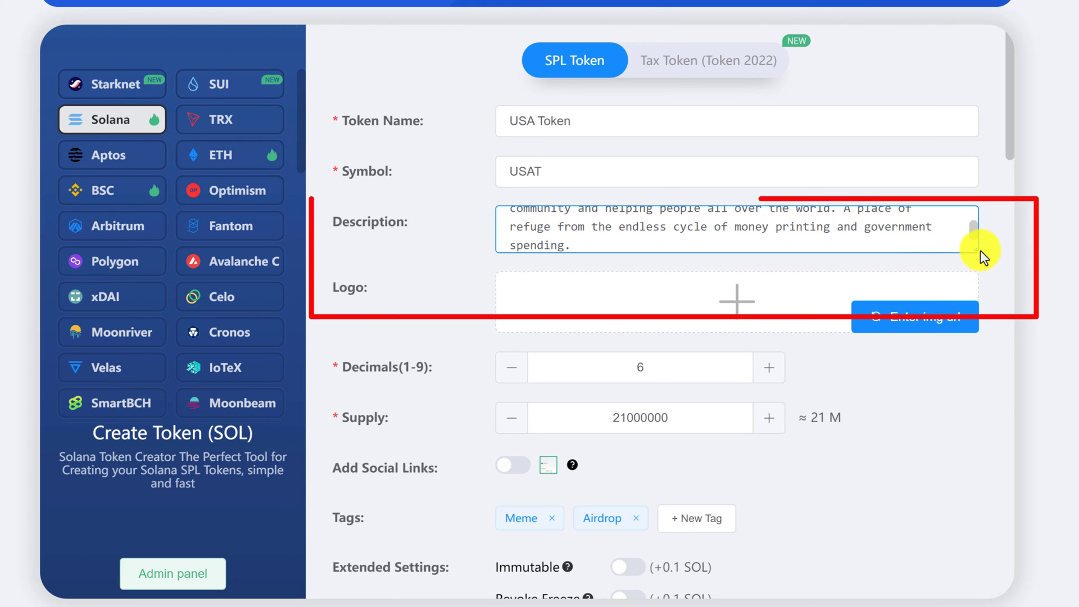
left_click_drag(976, 250, 972, 294)
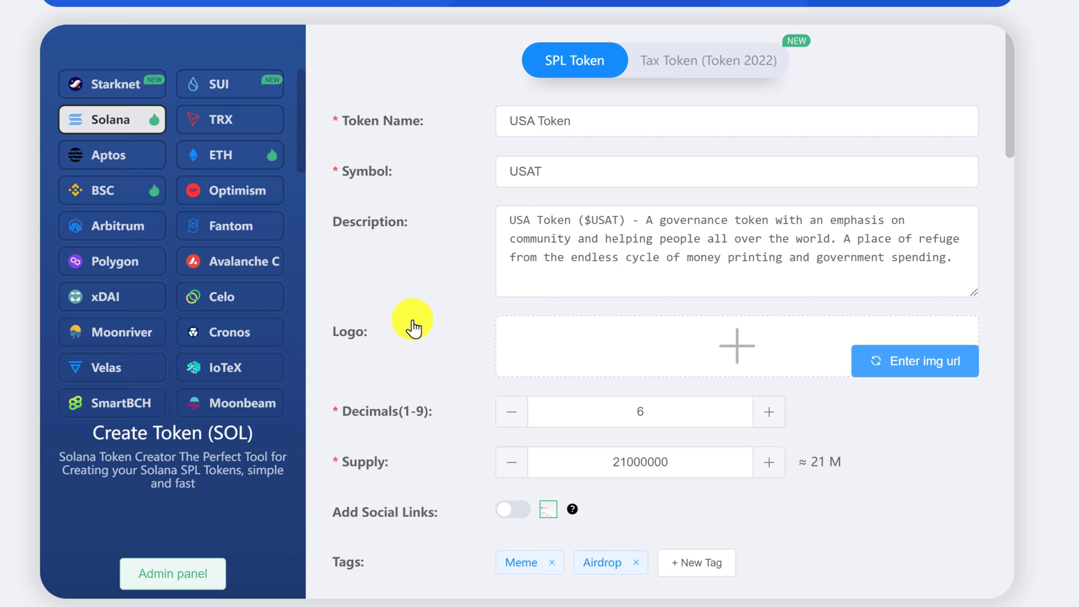
Upload USAToken_Icon_1080_forCA from Downloads as the token logo.
left_click(912, 362)
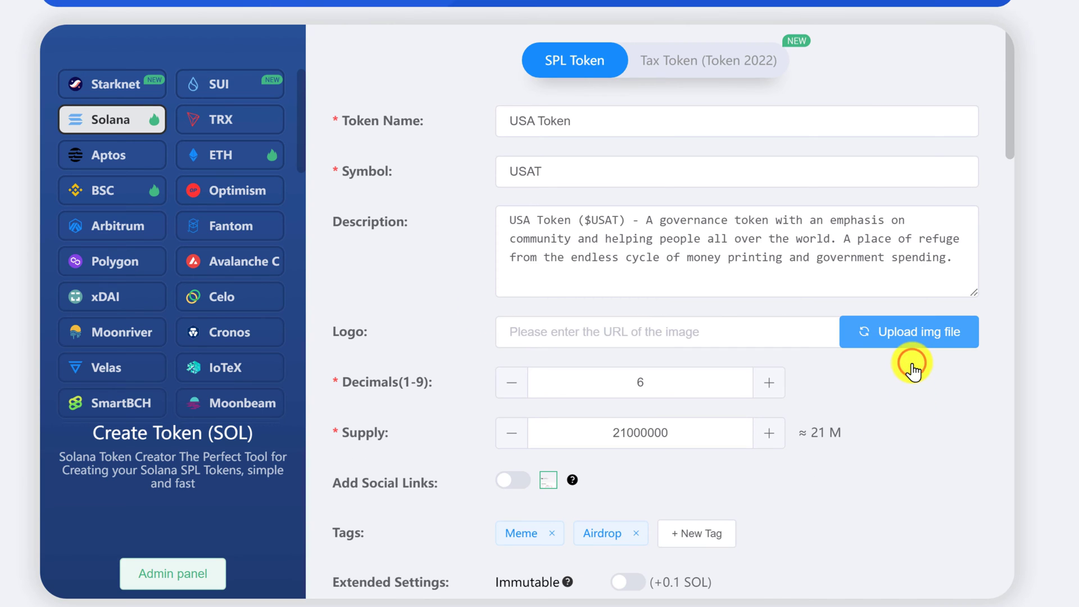
left_click(711, 332)
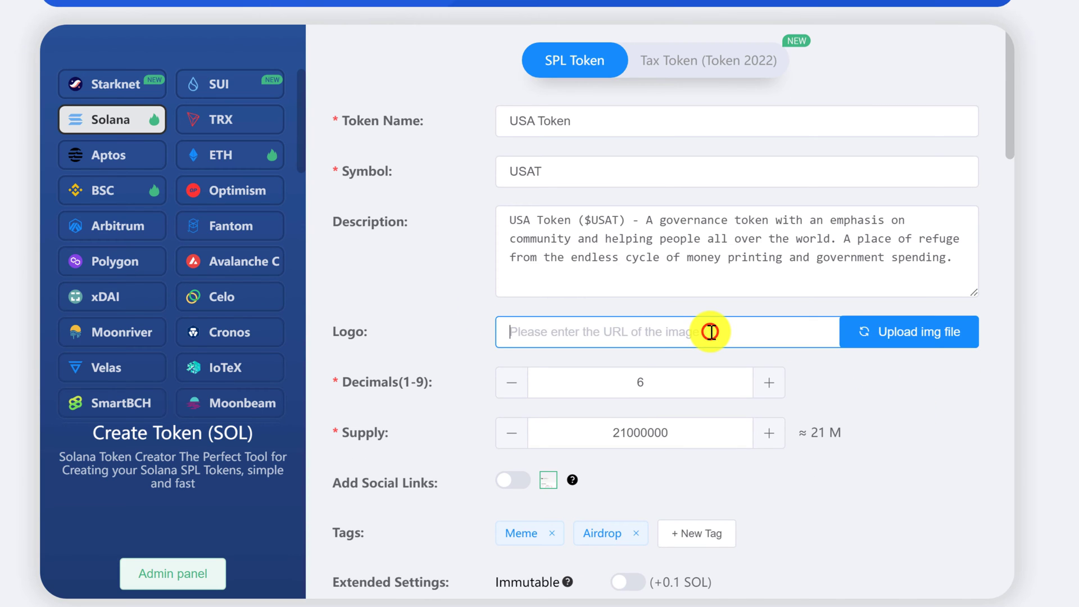
left_click(911, 336)
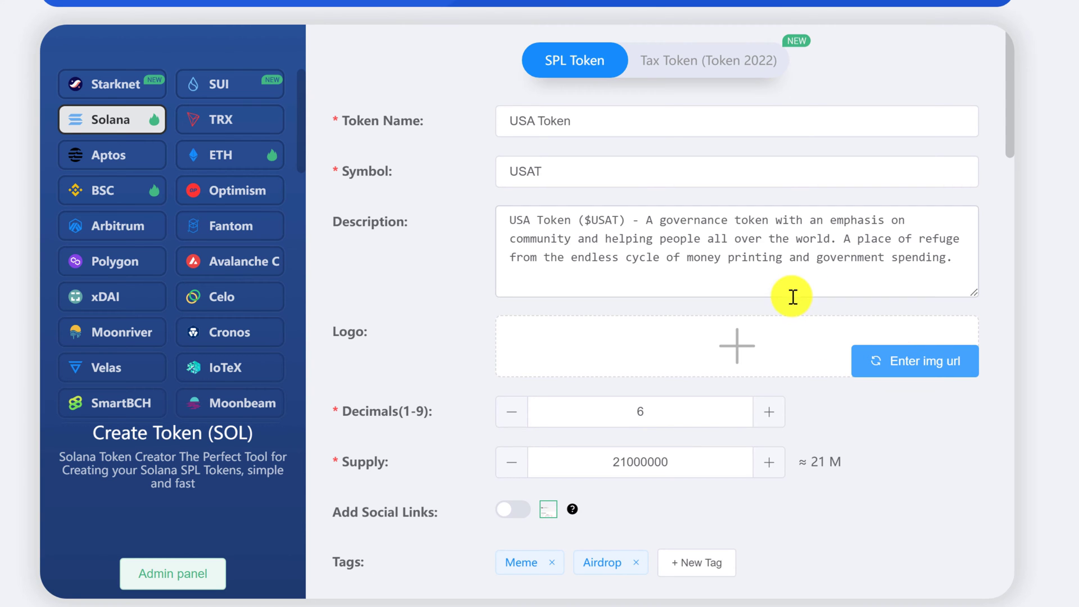
left_click(742, 348)
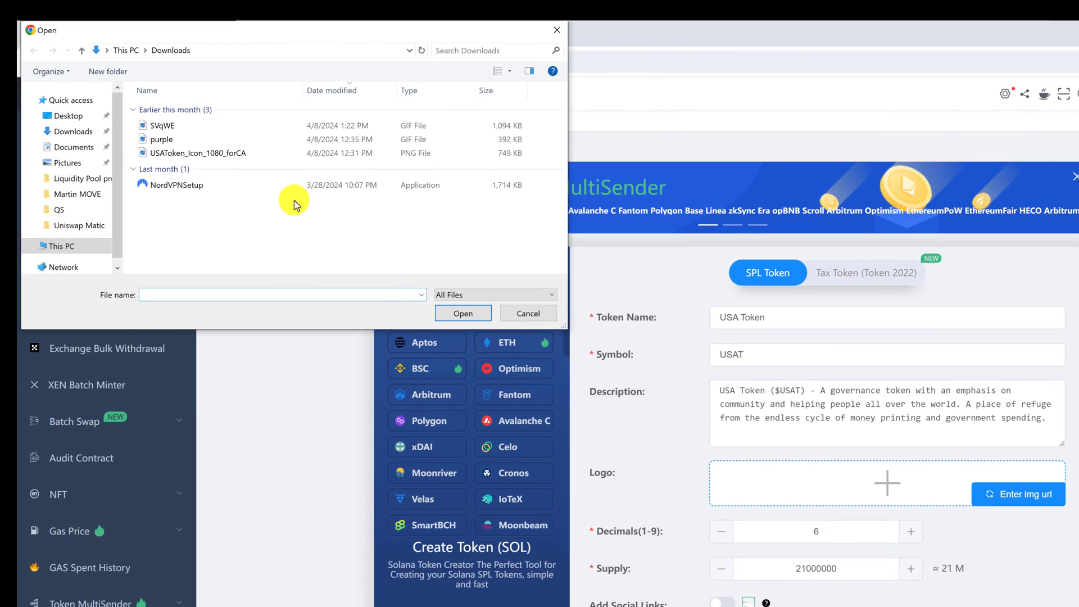
left_click(263, 200)
left_click(233, 153)
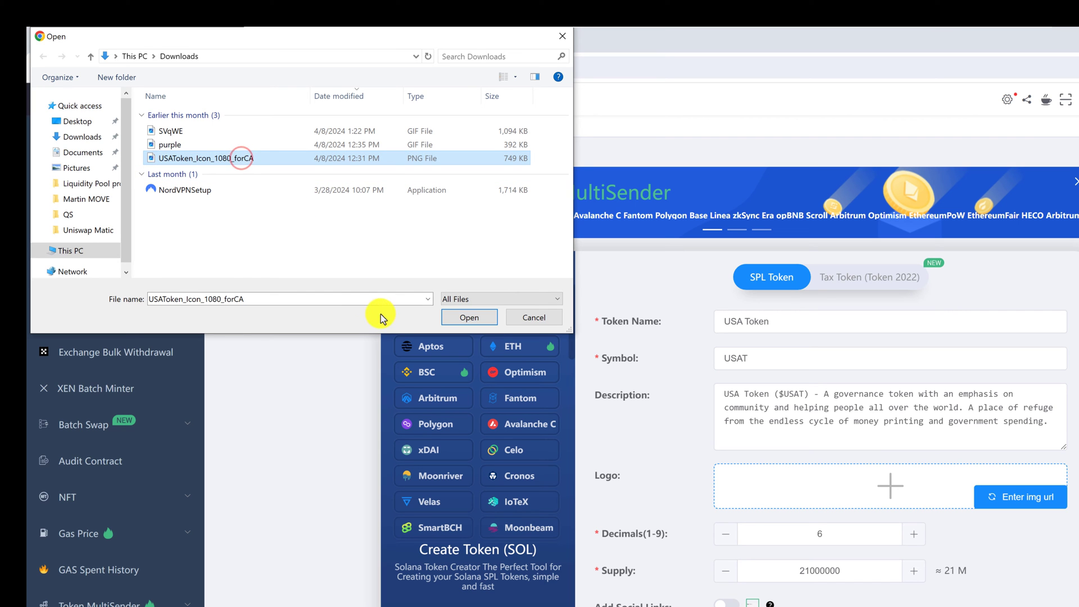
left_click(466, 318)
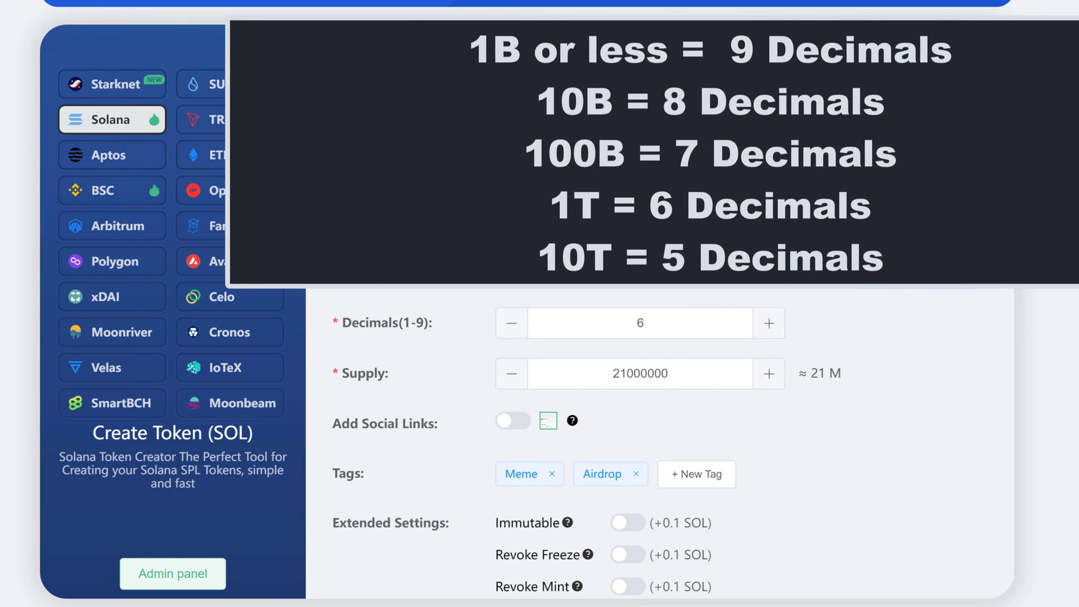
double_click(653, 364)
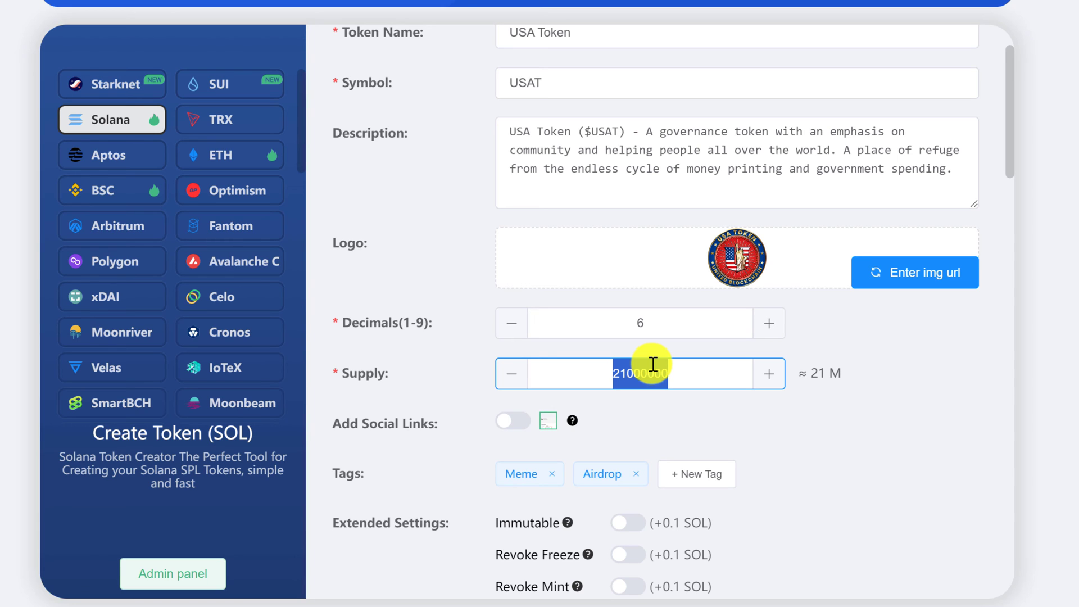
type("20000000000")
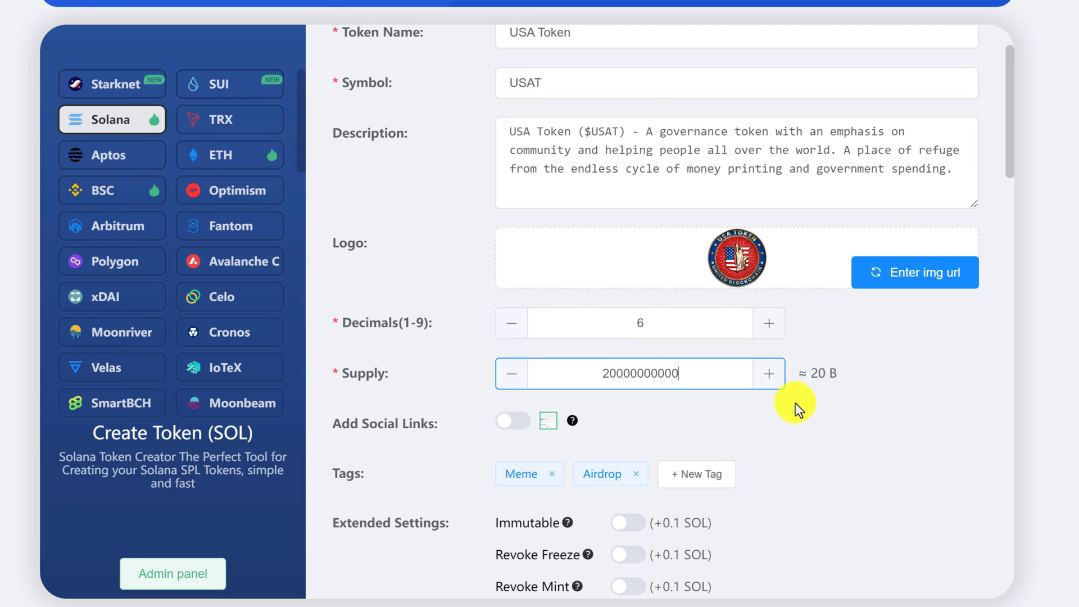
double_click(816, 373)
left_click(831, 374)
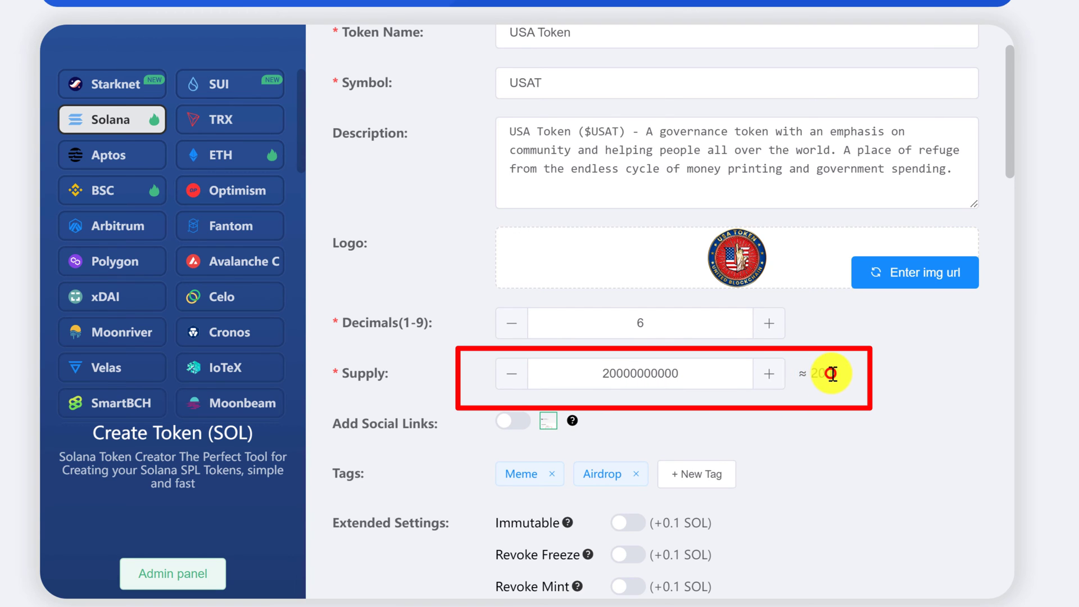
left_click(797, 415)
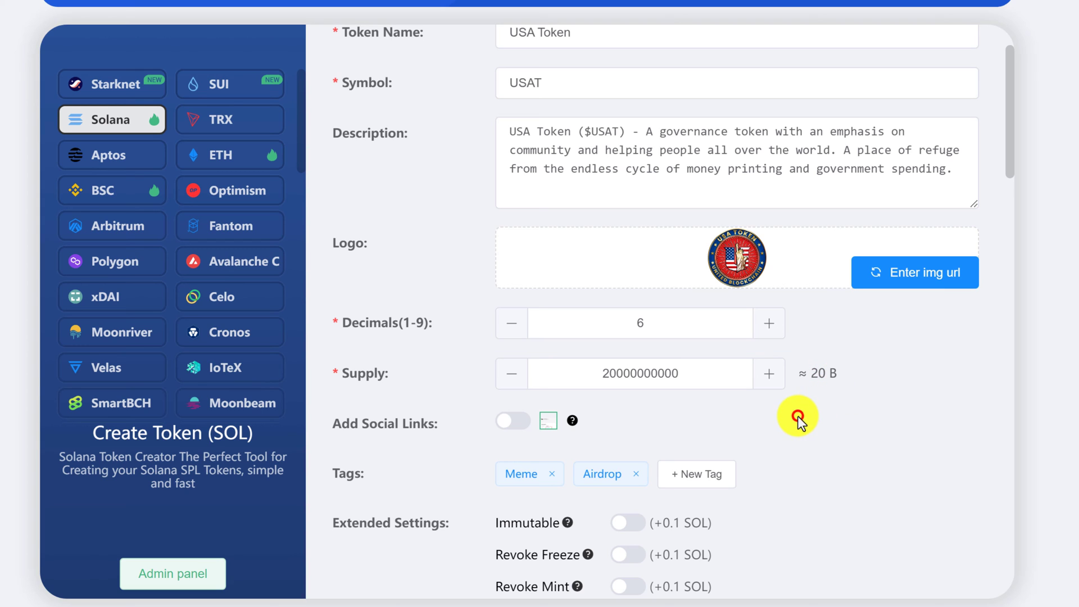
Change the token decimals from 6 to 8.
double_click(662, 322)
key("BackSpace")
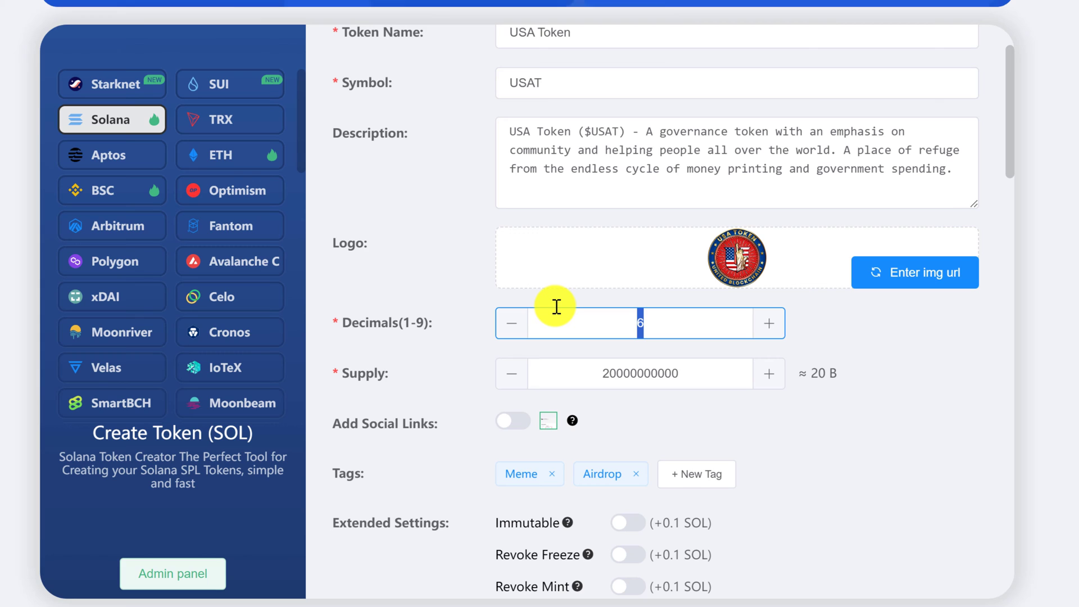
type("8")
left_click(434, 456)
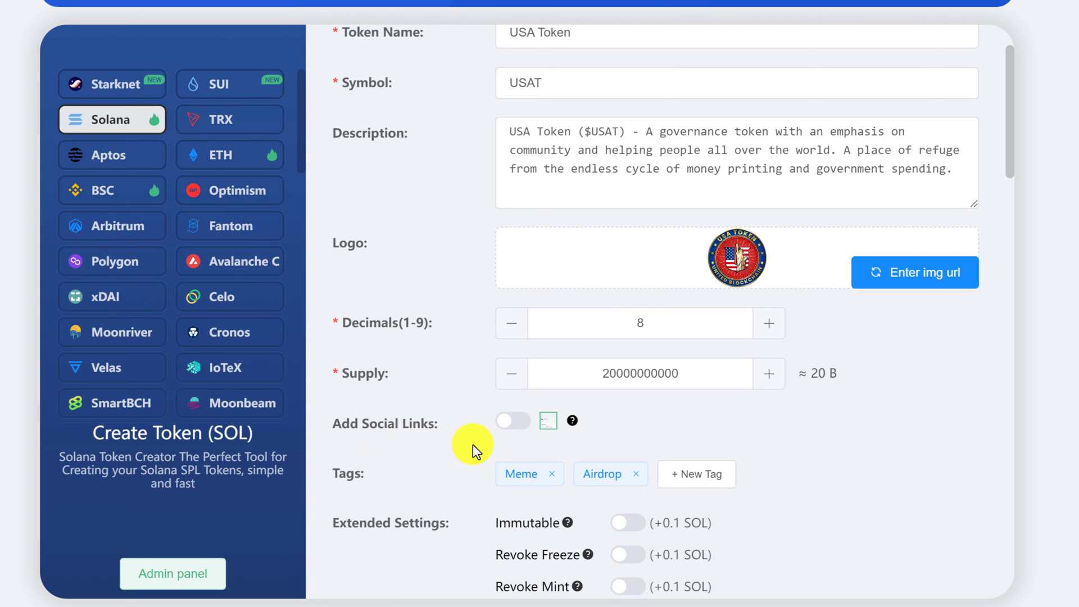
Switch on social links, add a Governance tag and remove the Meme and Airdrop tags.
left_click(508, 421)
scroll(385, 373, "down", 3)
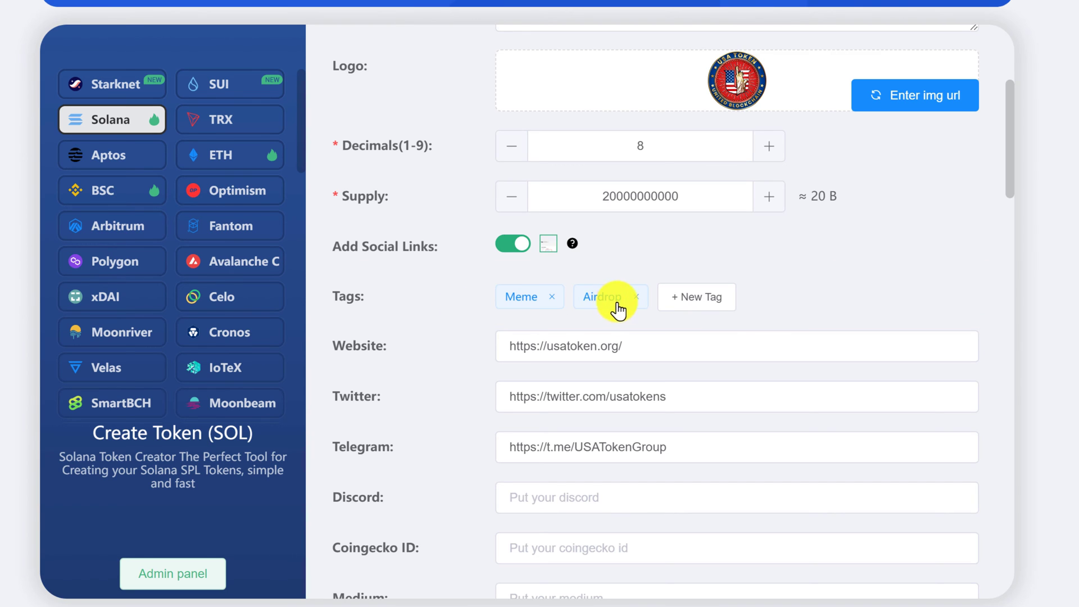
left_click(672, 299)
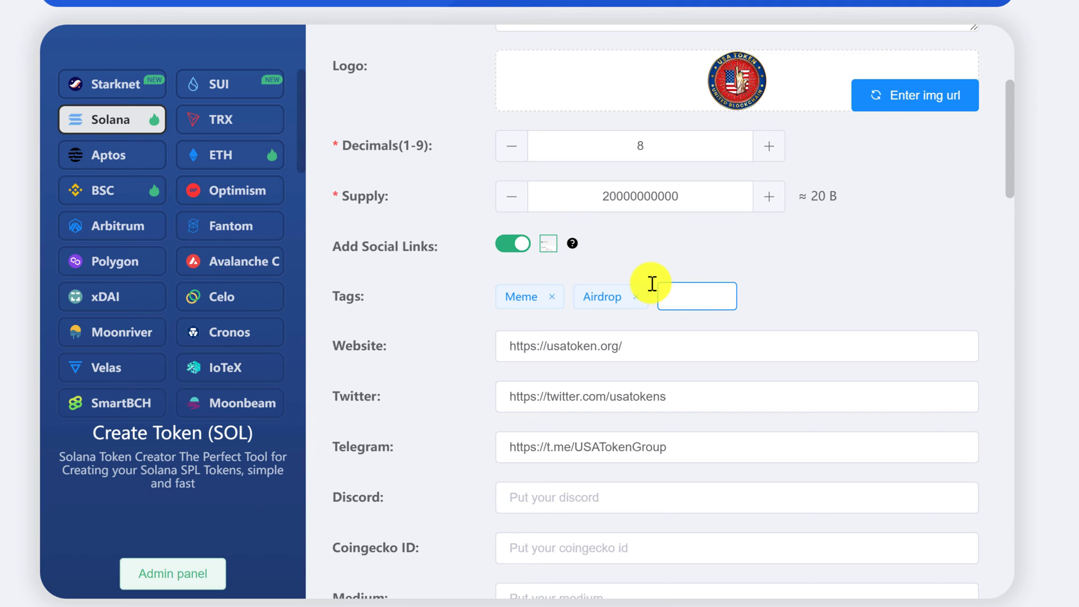
type("Governance")
key("Return")
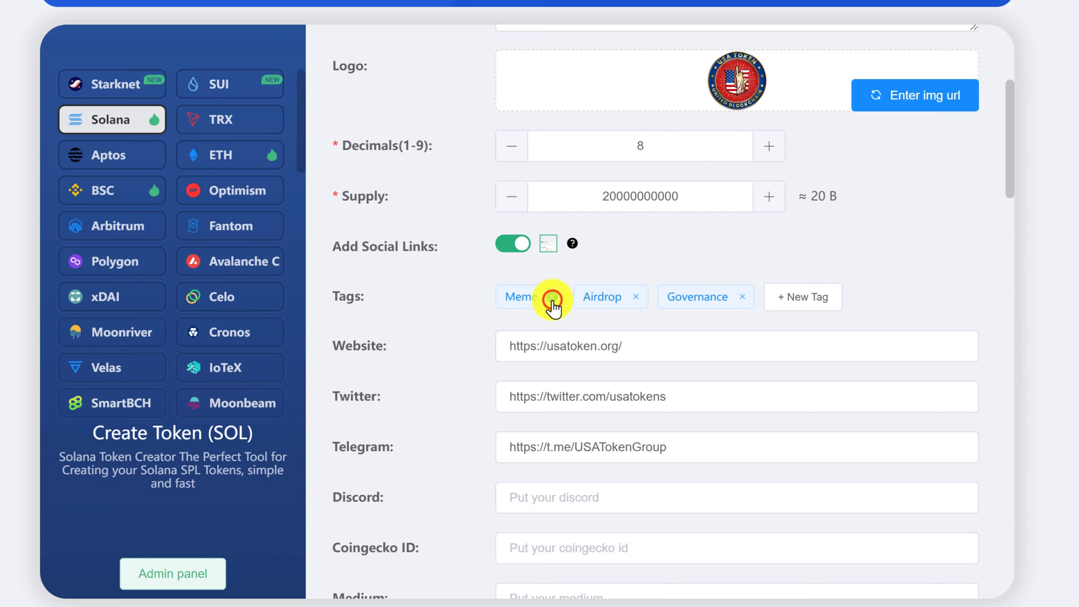
left_click(552, 298)
left_click(559, 296)
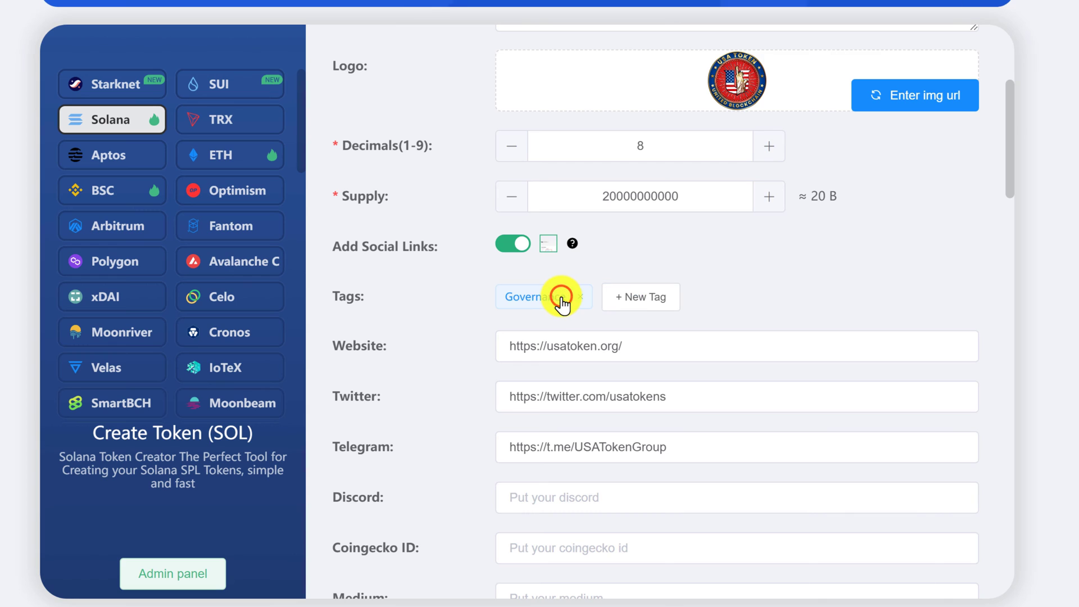
Add the USA, Community and NFT tags.
left_click(616, 298)
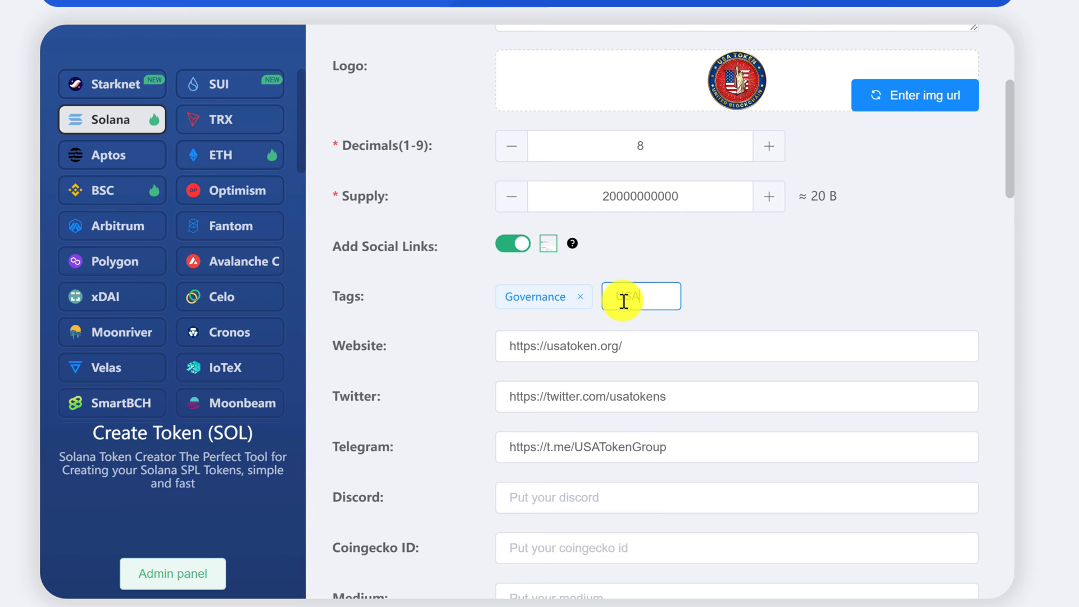
type("USA")
key("Return")
type("Community")
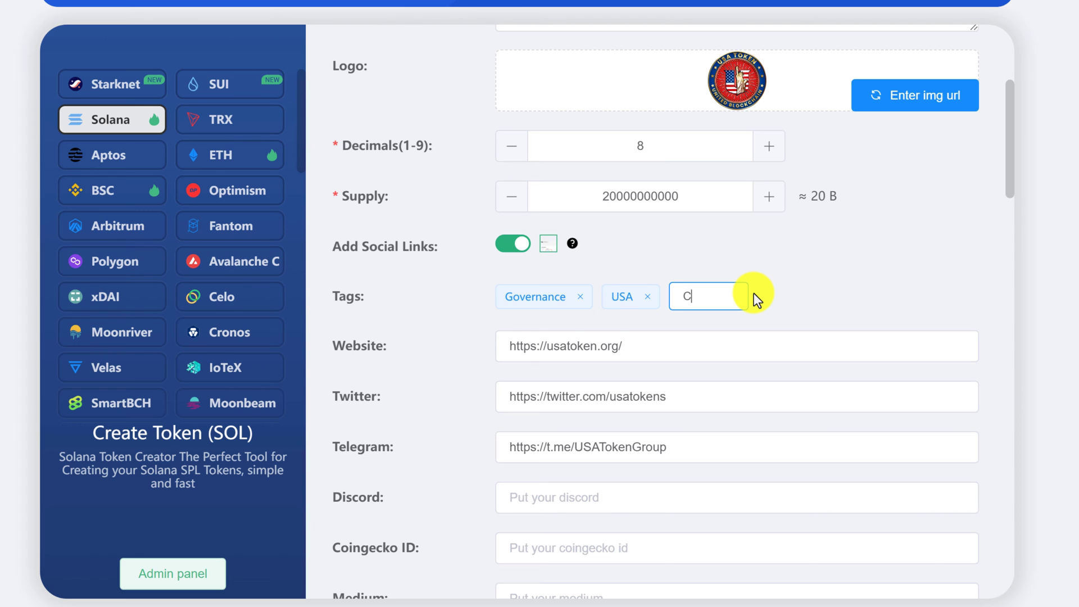
key("Return")
left_click(788, 297)
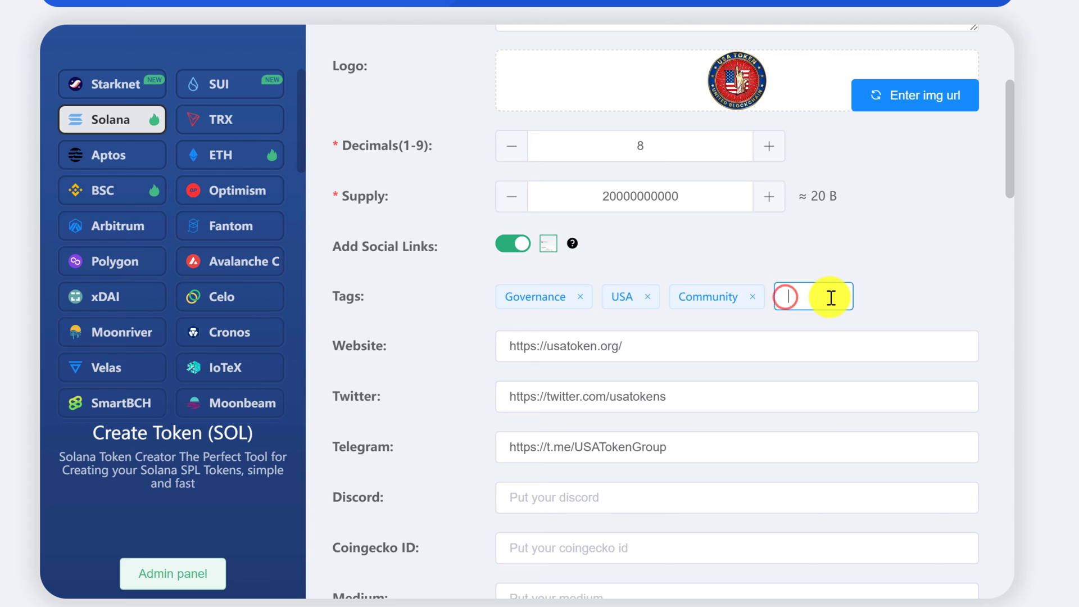
type("NFT")
key("Return")
scroll(438, 267, "down", 2)
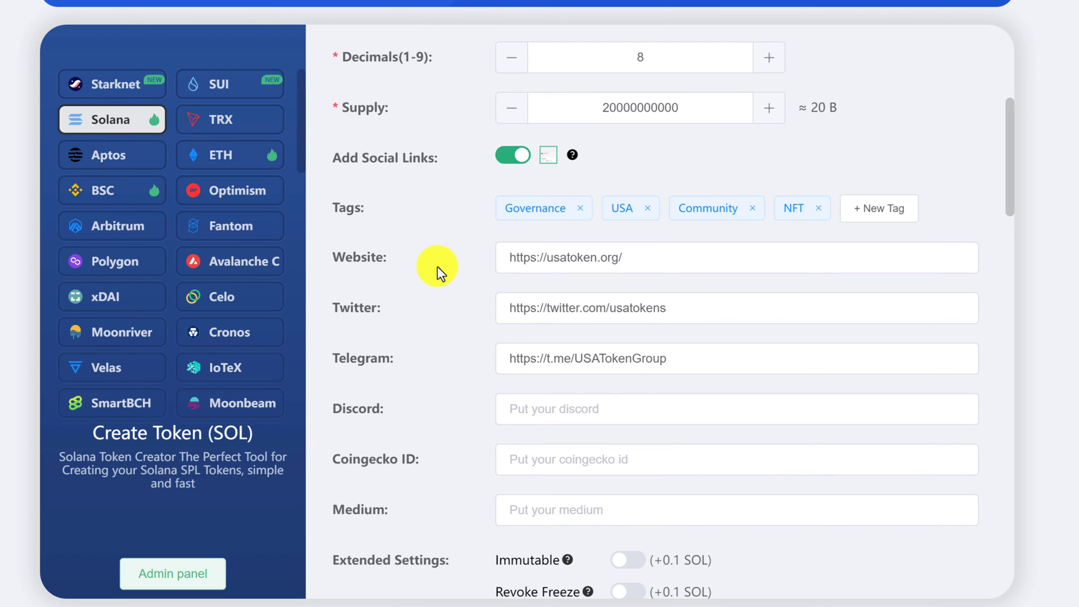
scroll(437, 266, "down", 3)
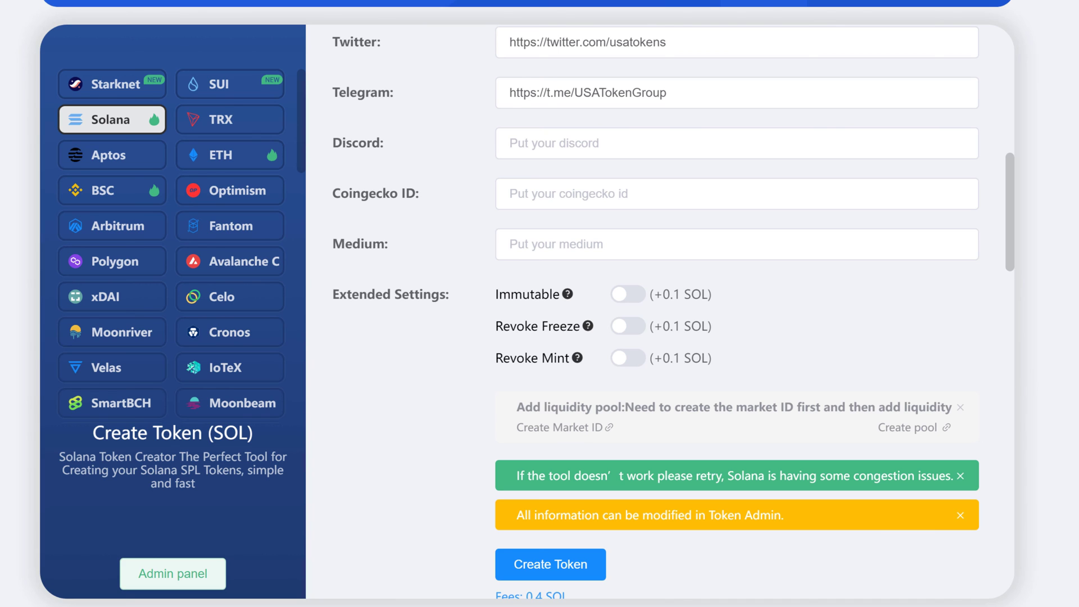
Enable Immutable, Revoke Freeze and Revoke Mint (0.7 SOL fees) and submit Create Token.
scroll(396, 345, "down", 2)
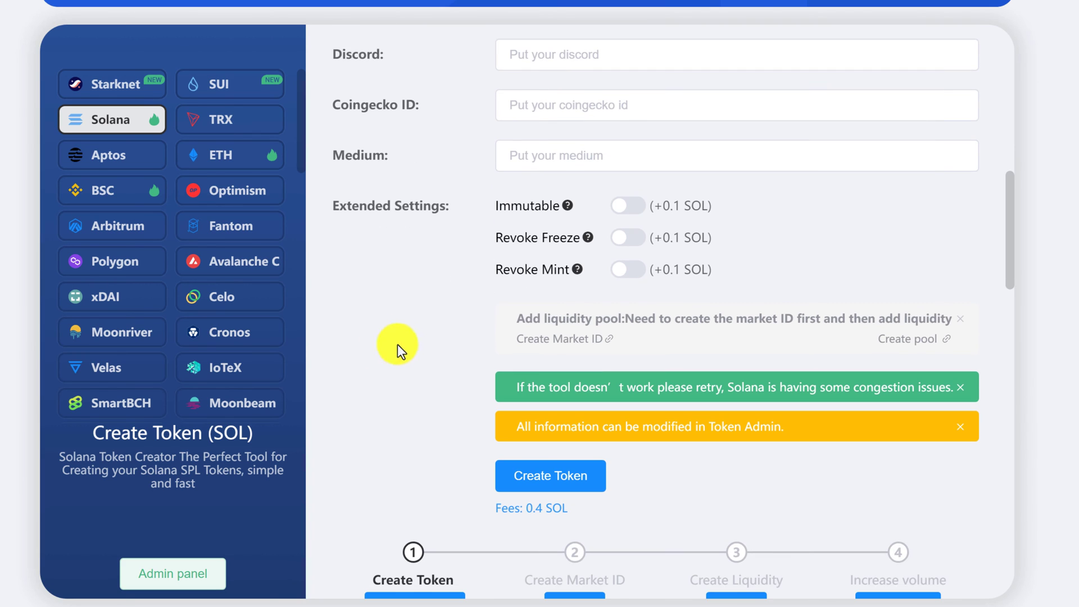
scroll(408, 317, "down", 2)
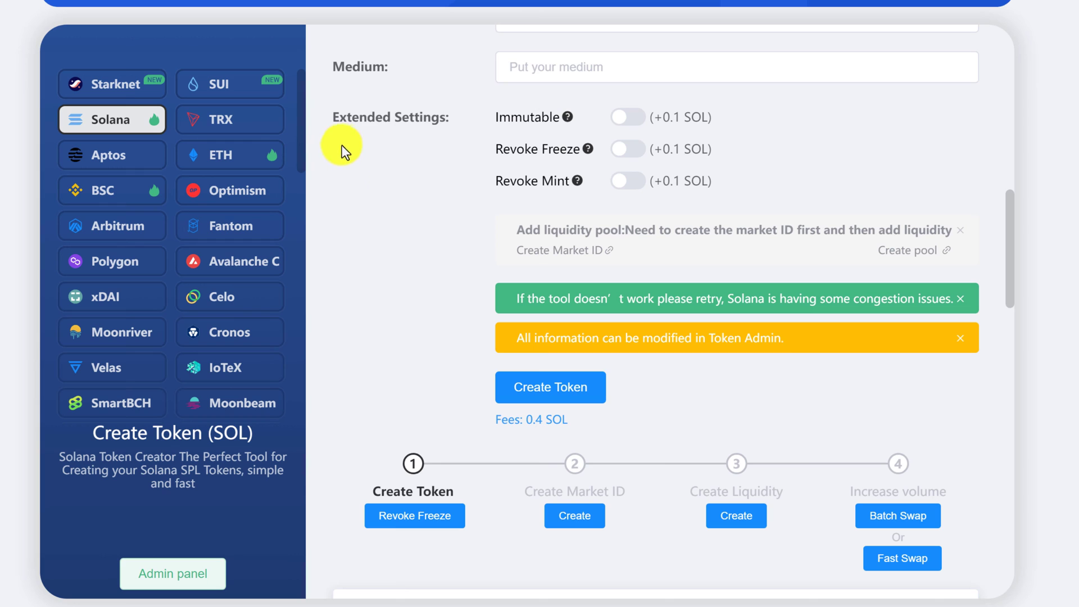
left_click(621, 119)
left_click(622, 147)
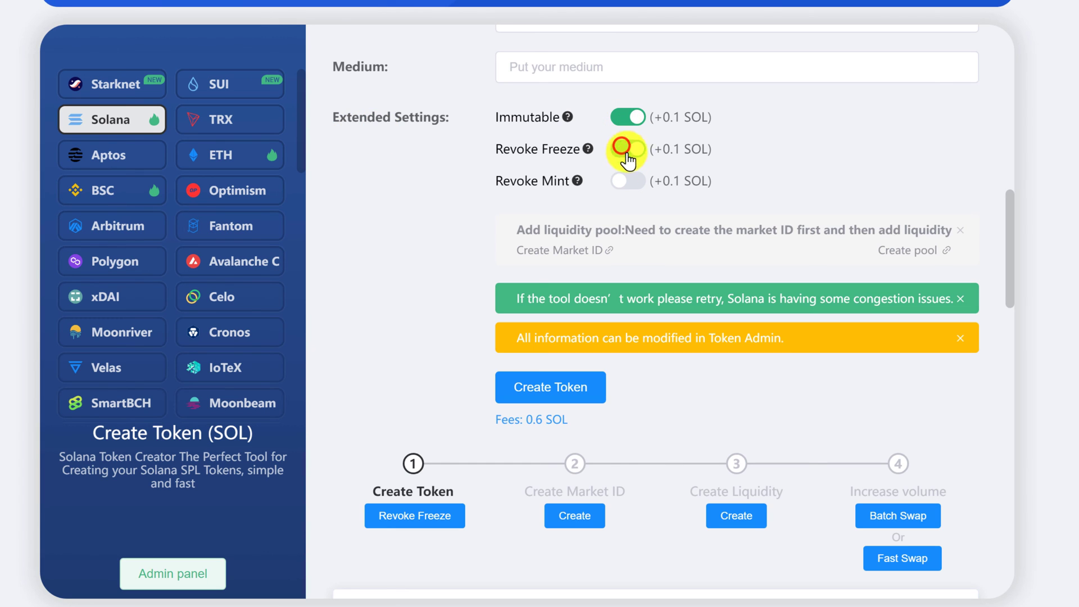
left_click(622, 179)
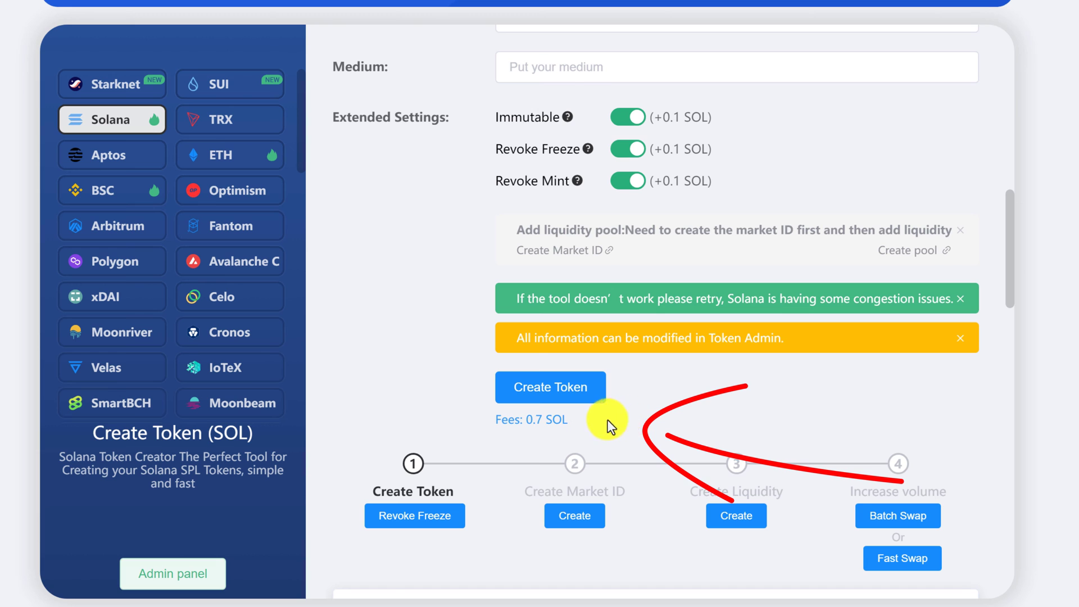
left_click(550, 387)
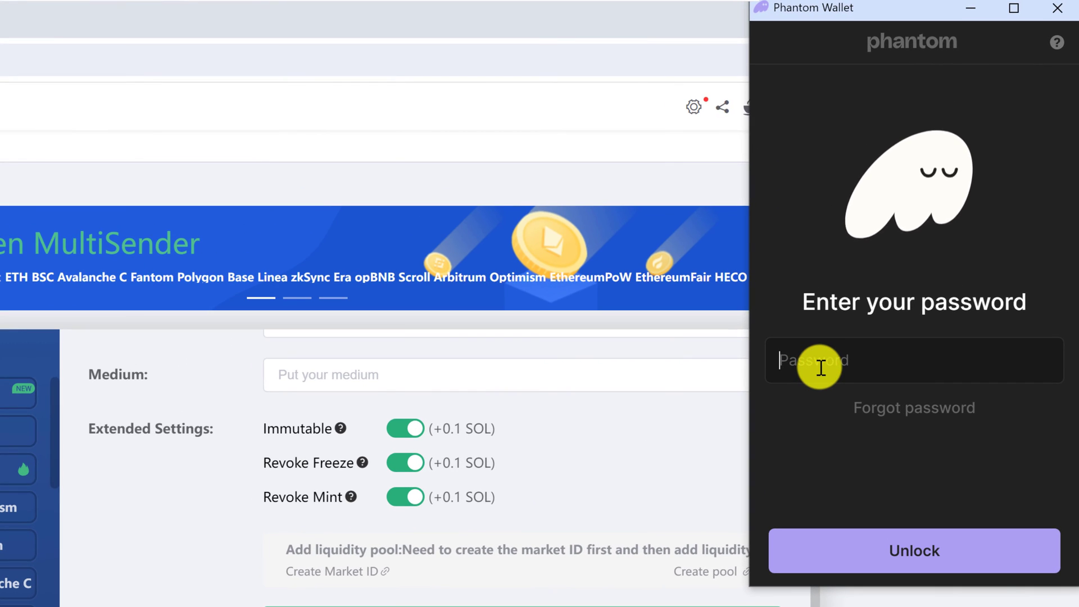
Unlock Phantom with the wallet password and confirm the 0.72116 SOL token-creation transaction.
key("ctrl+v")
key("Return")
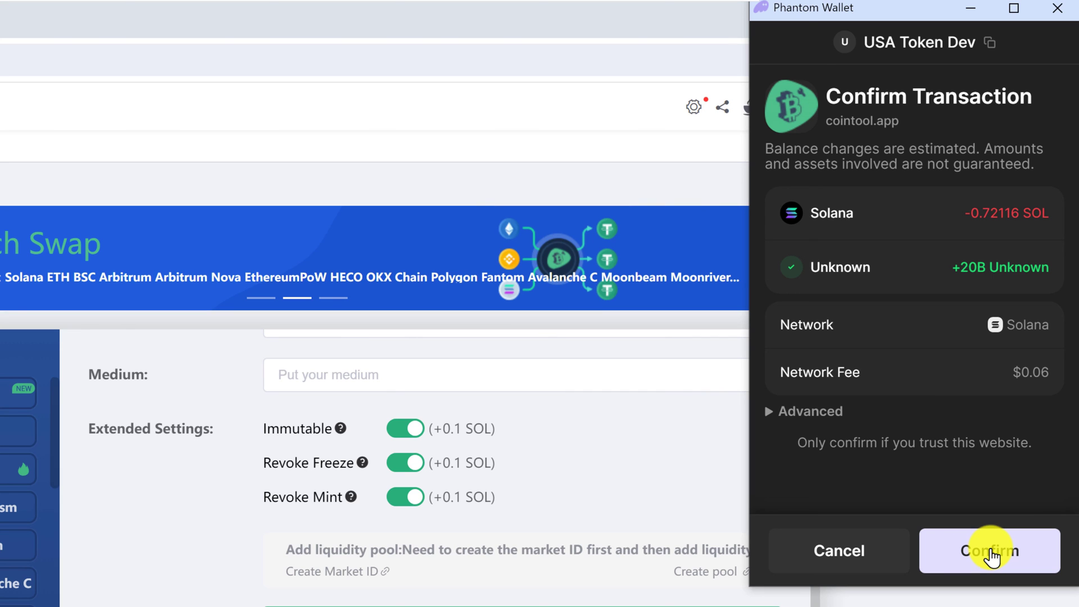
left_click(991, 553)
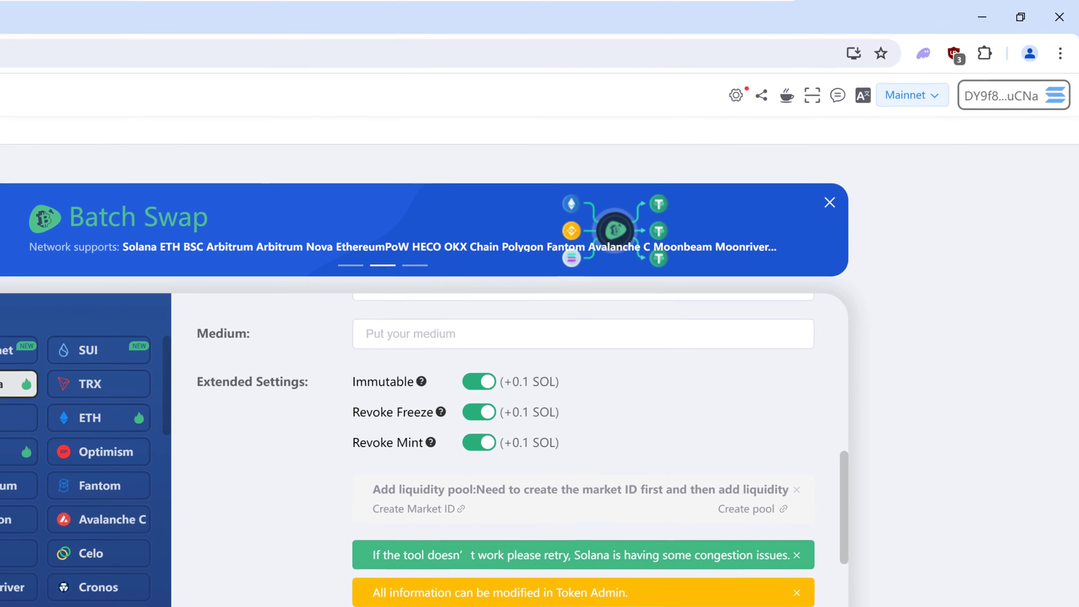
Open Phantom and scroll the token list to the USA Token row showing about 18.3B USAT.
left_click(924, 53)
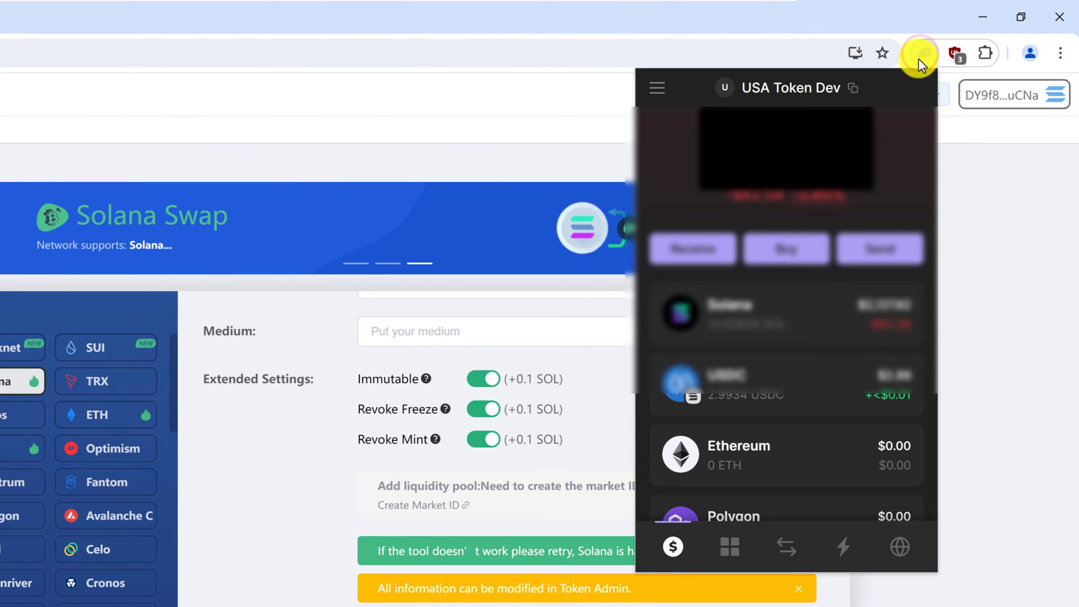
scroll(794, 332, "down", 3)
scroll(794, 332, "down", 3)
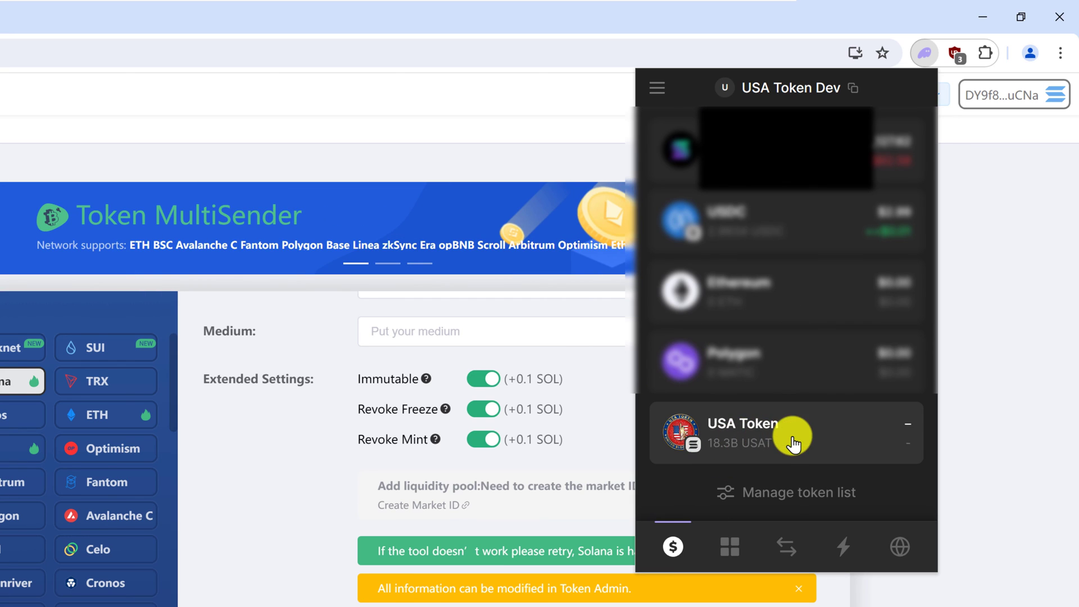
scroll(781, 512, "up", 1)
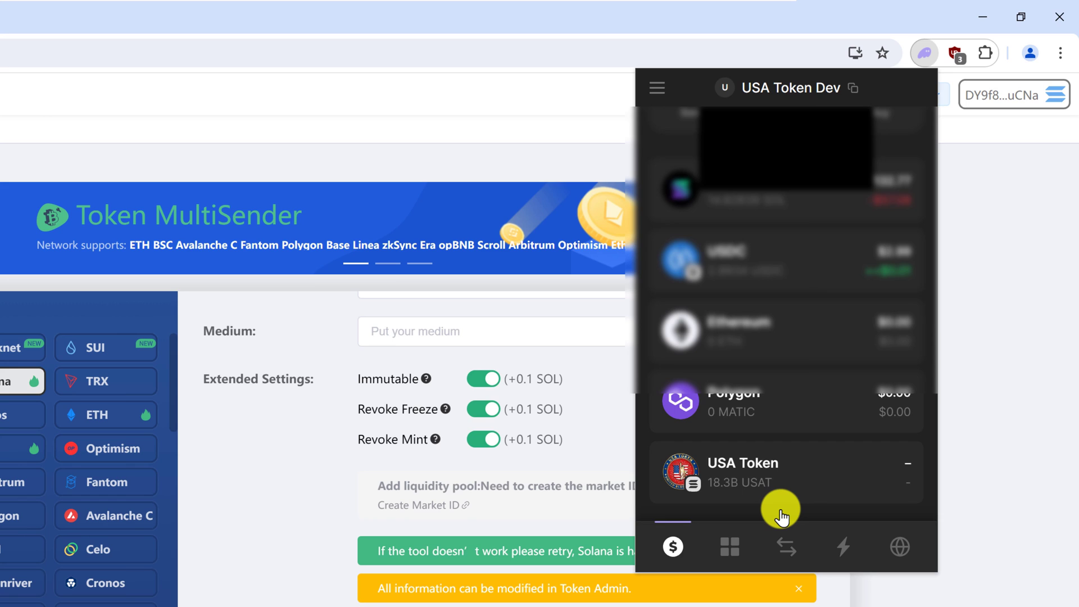
scroll(759, 494, "down", 1)
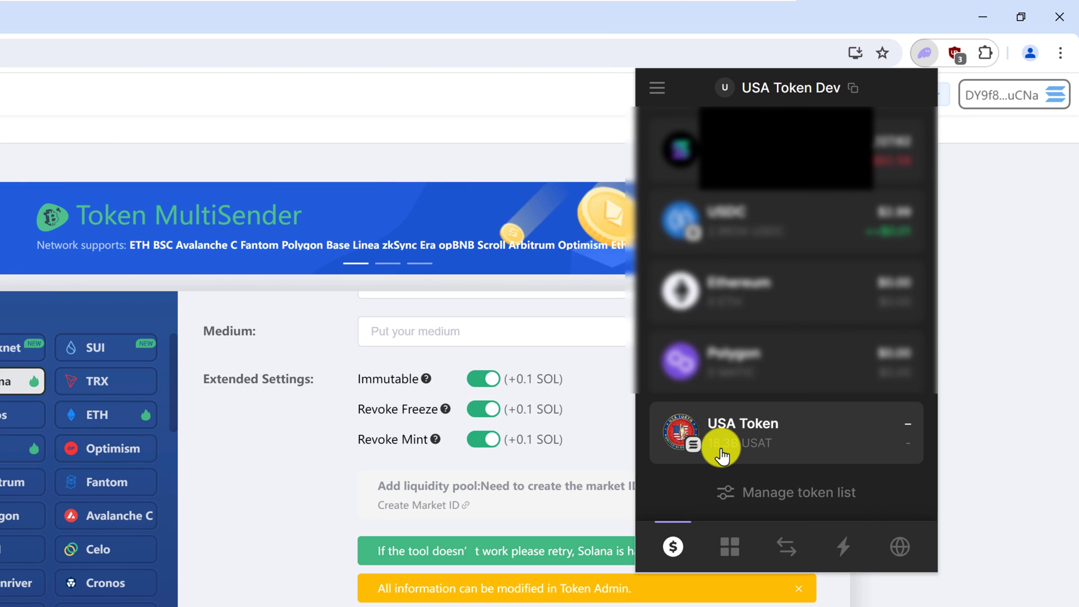
scroll(721, 455, "up", 1)
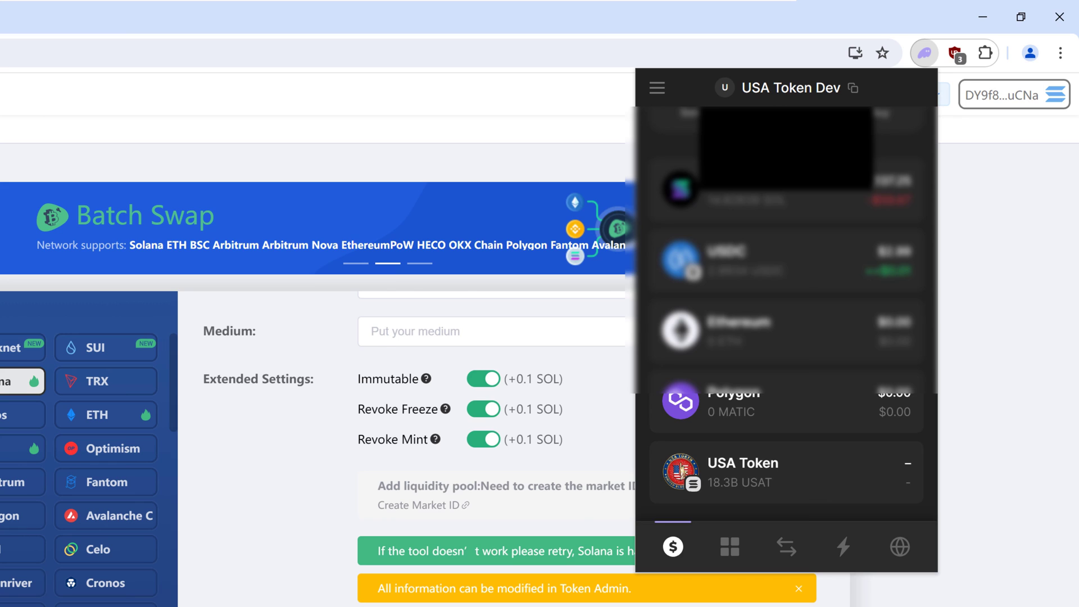